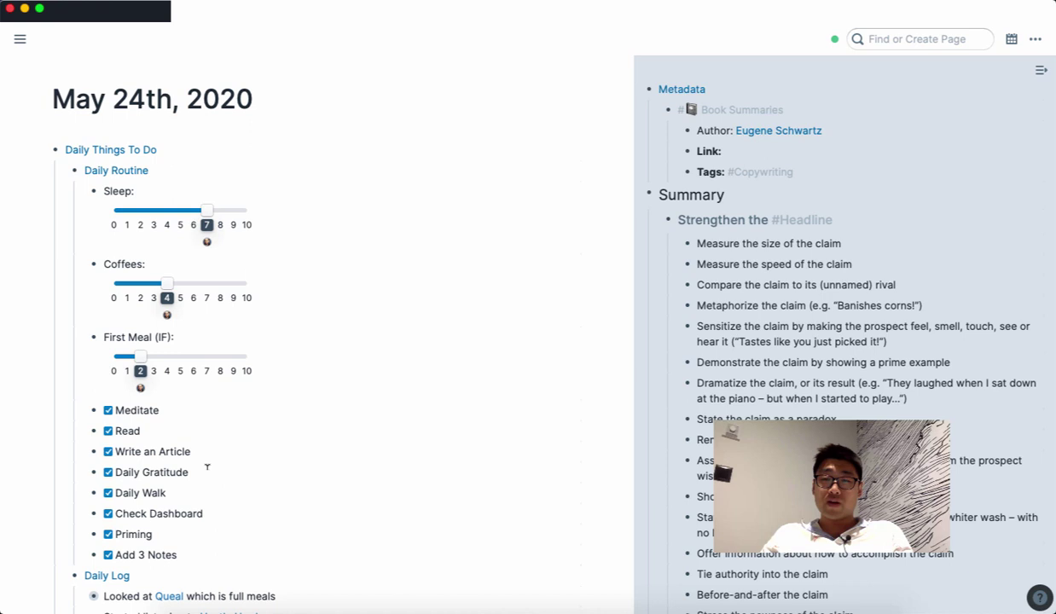
Search for 'check' and open the Checklists page.
{"action": "key", "text": "super+u"}
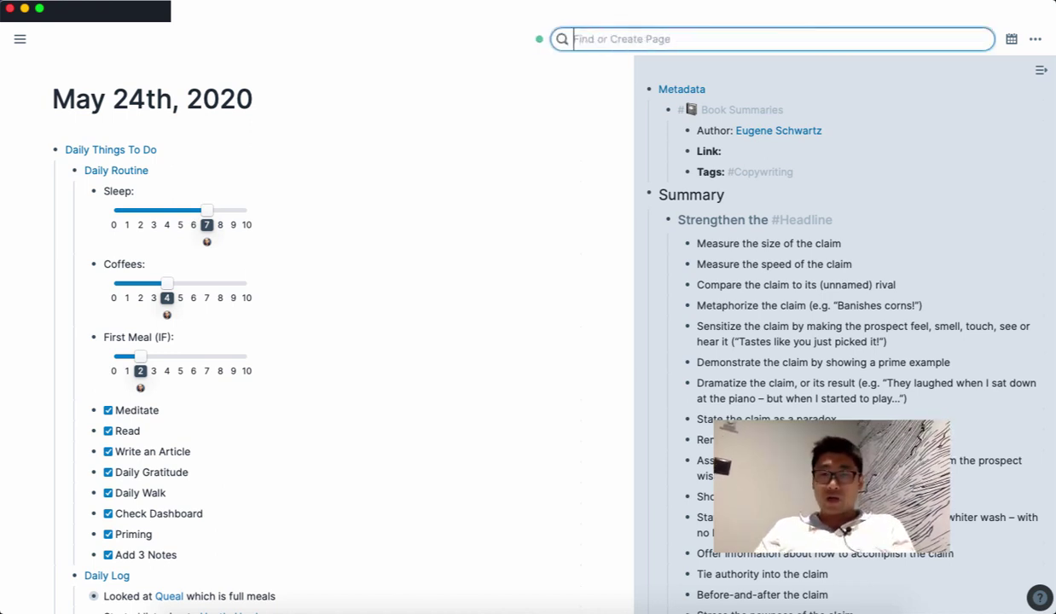
{"action": "type", "text": "ch"}
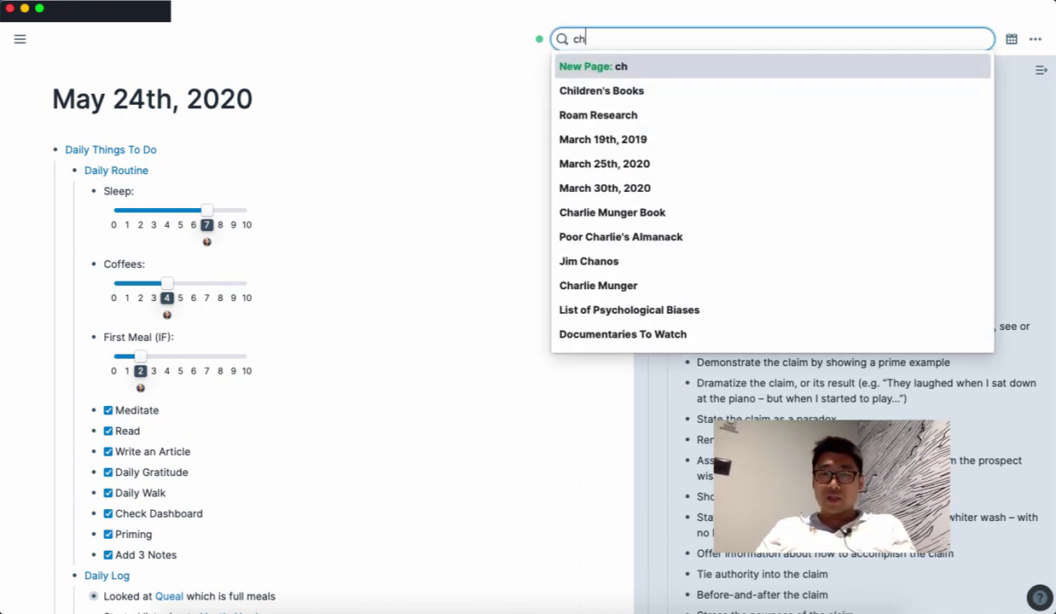
{"action": "type", "text": "eck"}
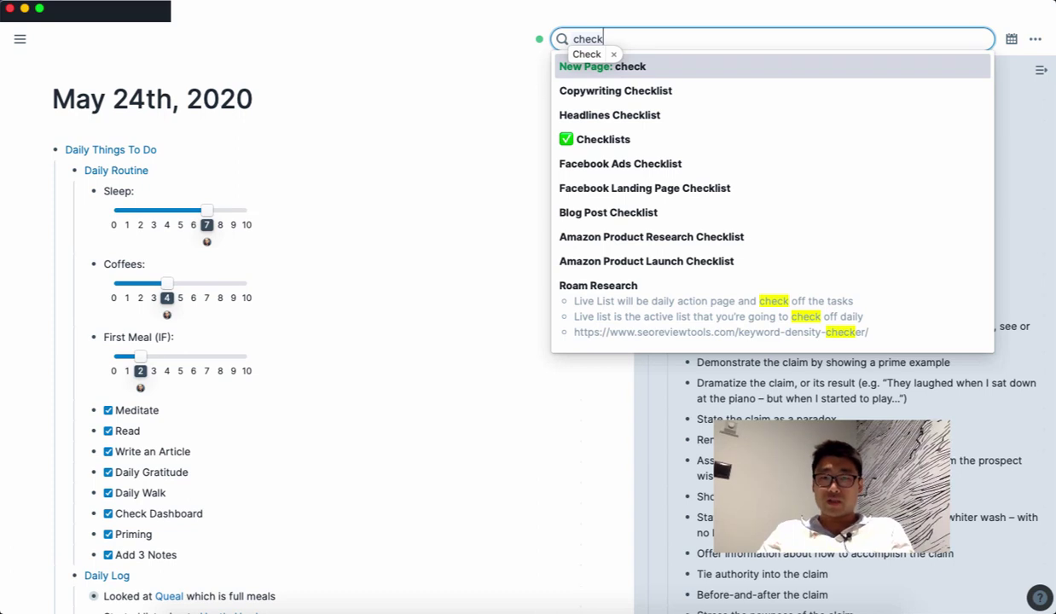
{"action": "key", "text": "Down"}
{"action": "key", "text": "Down"}
{"action": "key", "text": "Down"}
{"action": "key", "text": "Return"}
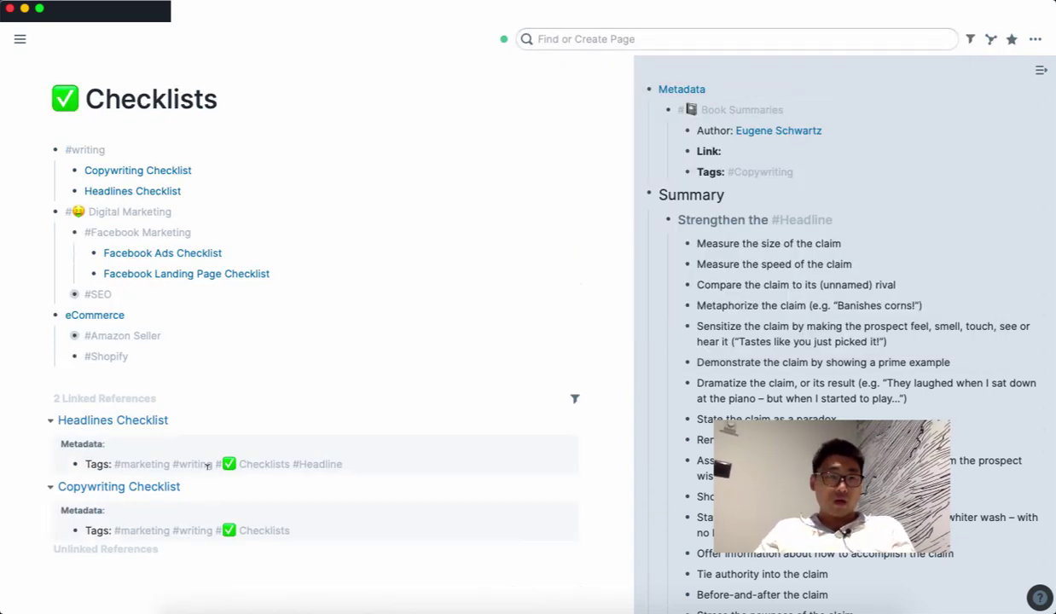
Open Copywriting Checklist and Headlines Checklist in the right sidebar.
{"action": "left_click", "coordinate": [150, 176], "text": "shift"}
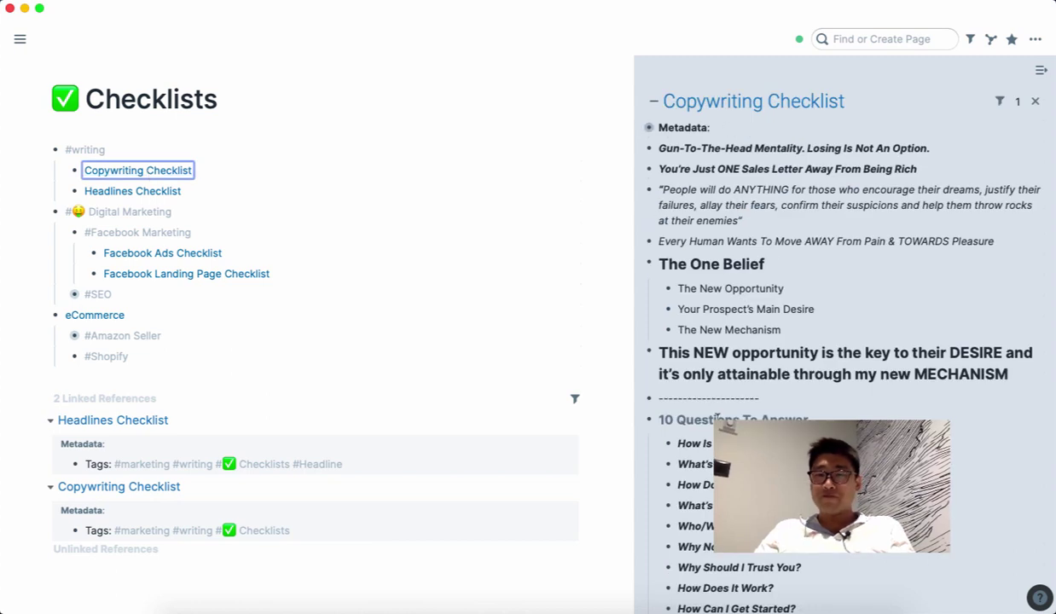
{"action": "scroll", "coordinate": [717, 418], "scroll_direction": "down", "scroll_amount": 1}
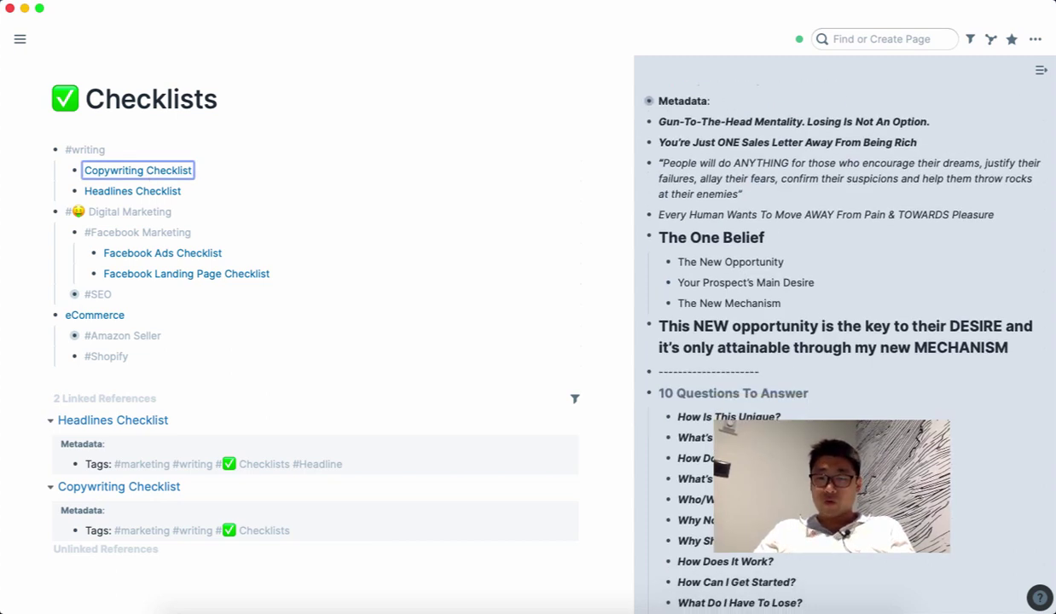
{"action": "left_click", "coordinate": [126, 191], "text": "shift"}
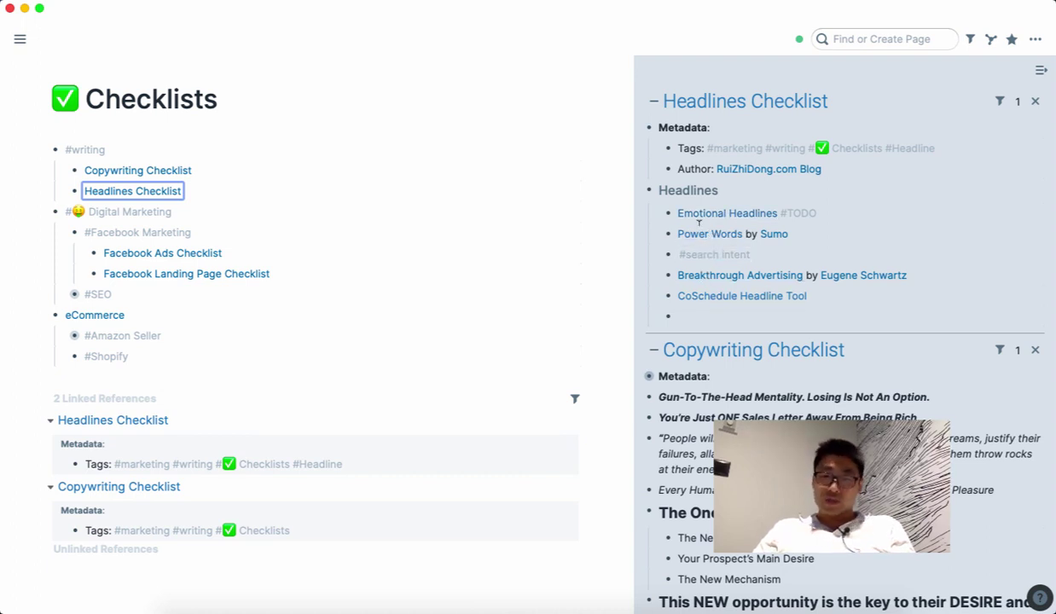
Open Power Words.pdf, move and enlarge its window, scroll through it, then close it.
{"action": "left_click", "coordinate": [698, 235]}
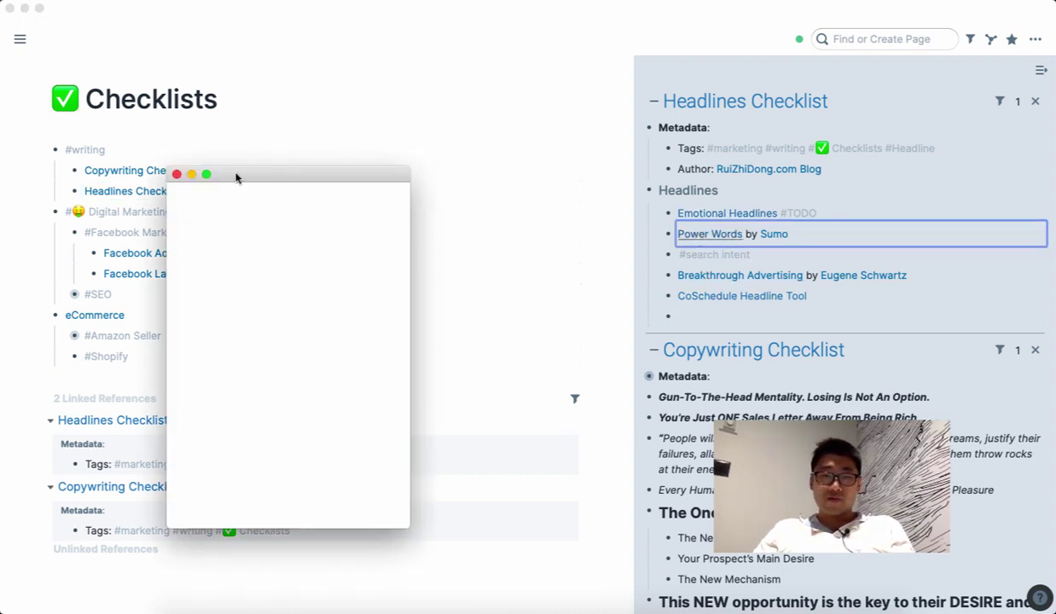
{"action": "mouse_move", "coordinate": [259, 179]}
{"action": "left_mouse_down"}
{"action": "mouse_move", "coordinate": [151, 33]}
{"action": "mouse_move", "coordinate": [128, 19]}
{"action": "left_mouse_up"}
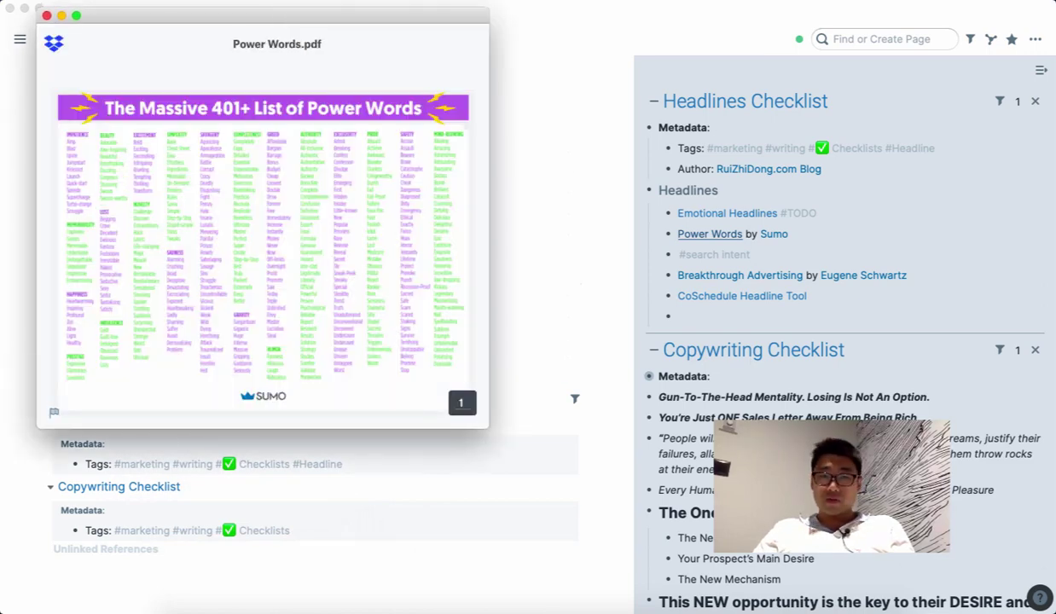
{"action": "left_click_drag", "start_coordinate": [279, 370], "coordinate": [951, 578]}
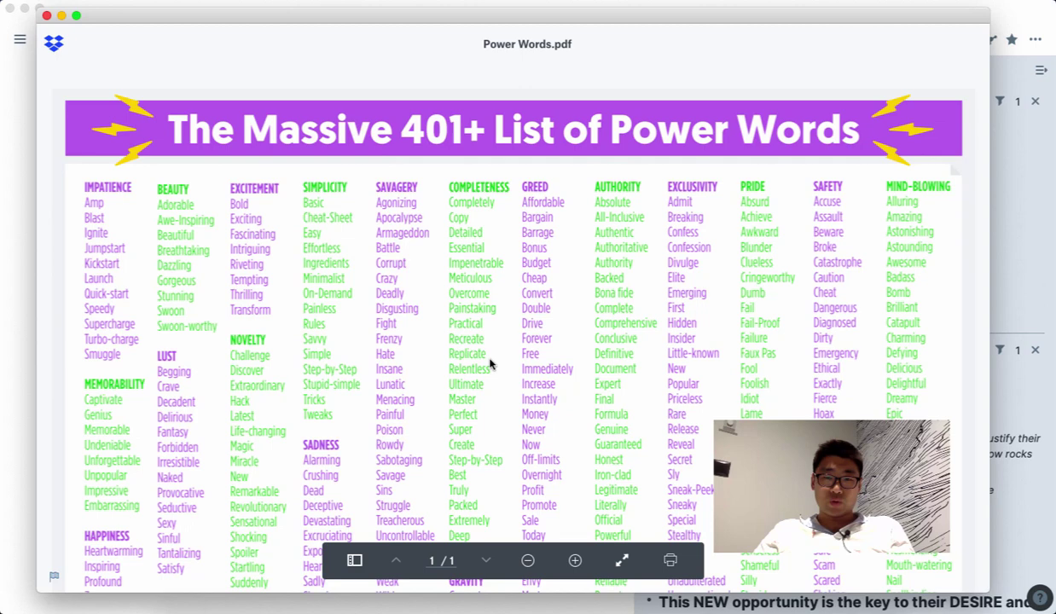
{"action": "scroll", "coordinate": [680, 419], "scroll_direction": "down", "scroll_amount": 3}
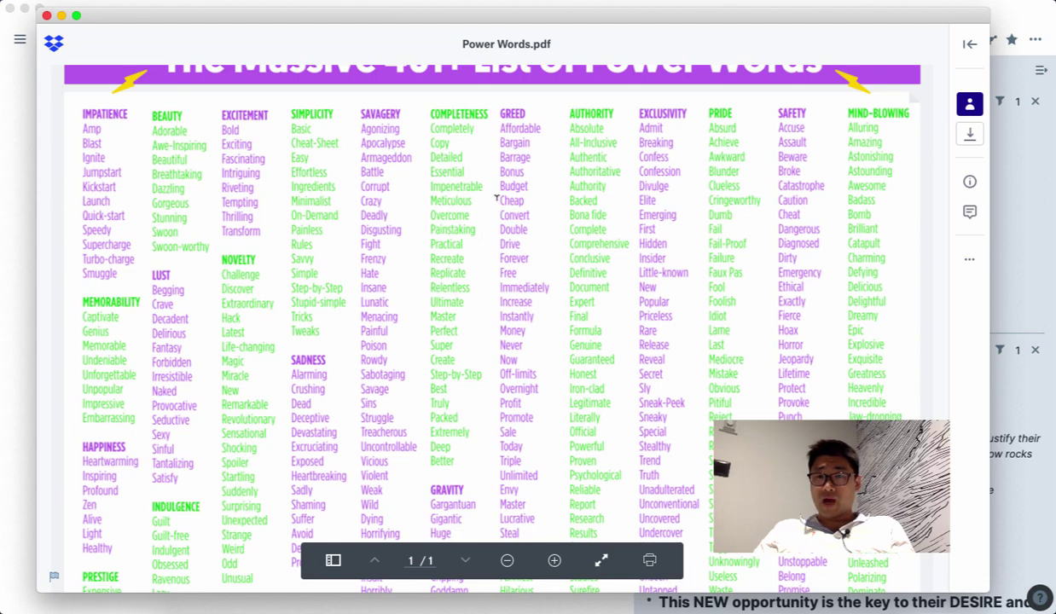
{"action": "scroll", "coordinate": [527, 241], "scroll_direction": "down", "scroll_amount": 1}
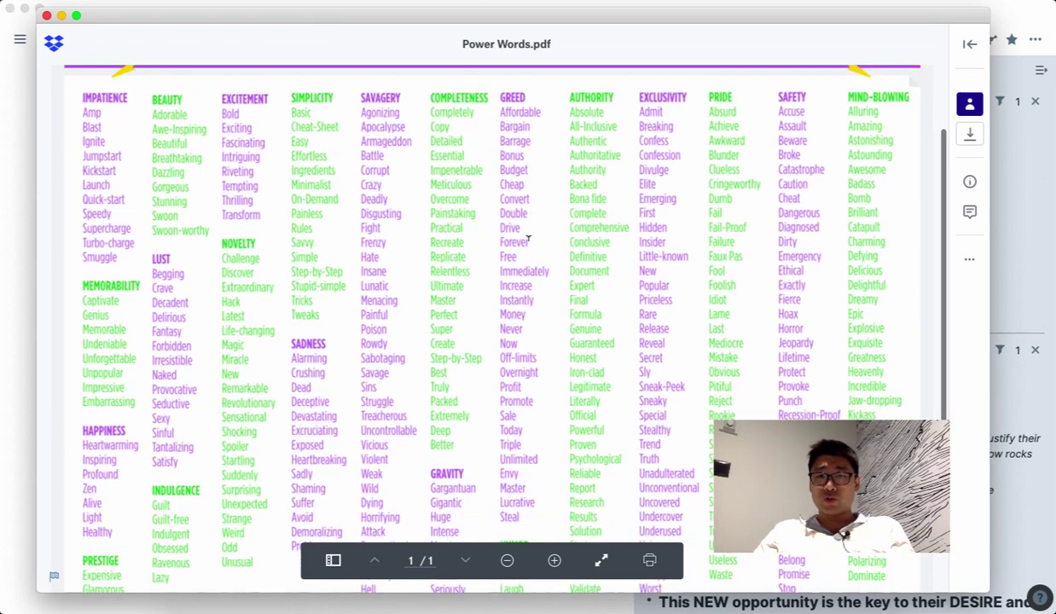
{"action": "left_click", "coordinate": [46, 16]}
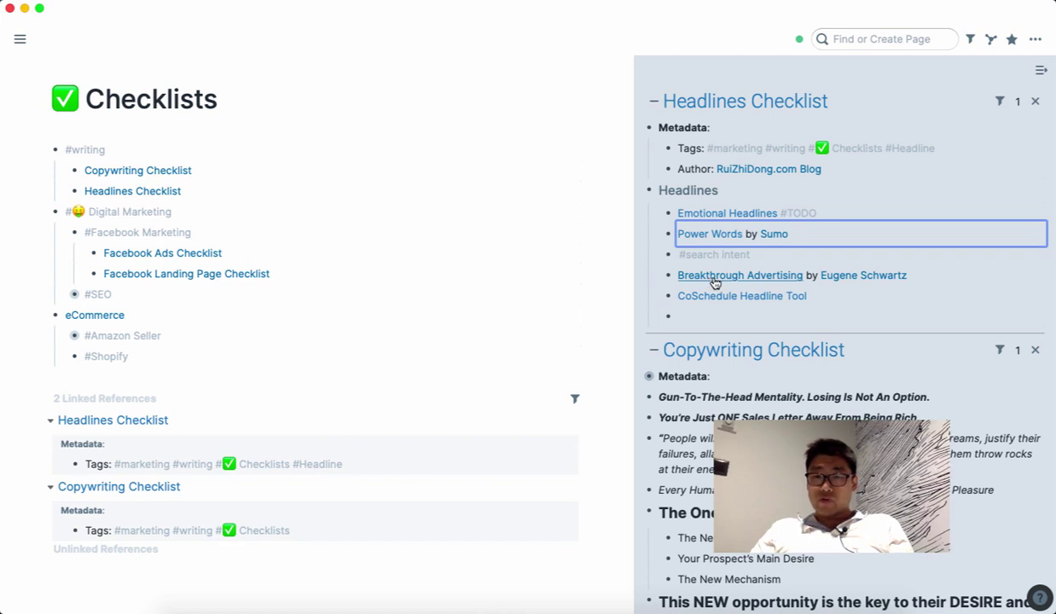
Stack Breakthrough Advertising, Headlines Checklist and the search intent page in the sidebar.
{"action": "left_click", "coordinate": [713, 278], "text": "shift"}
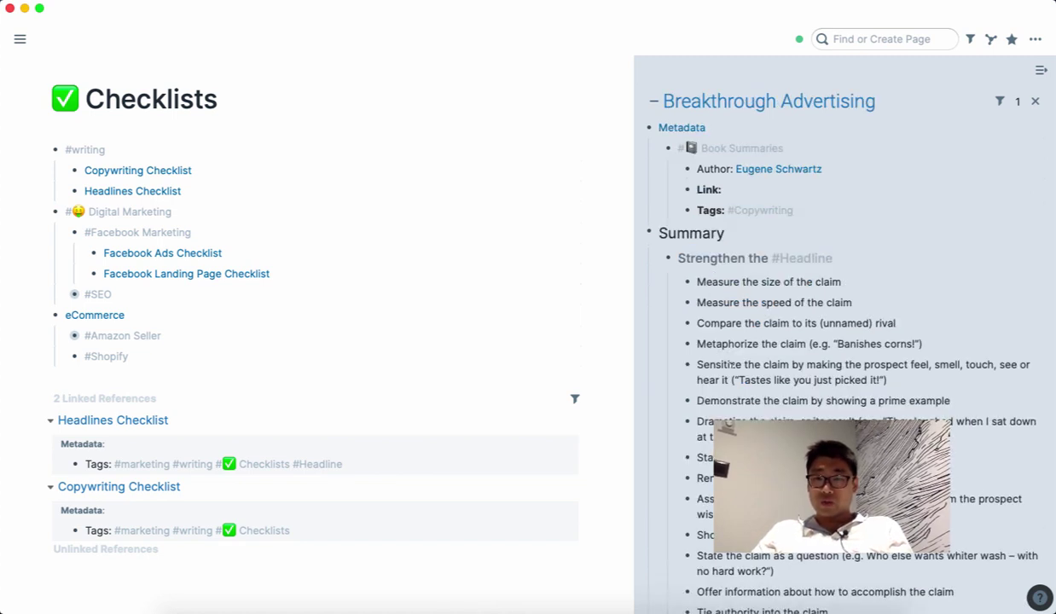
{"action": "scroll", "coordinate": [744, 366], "scroll_direction": "down", "scroll_amount": 1}
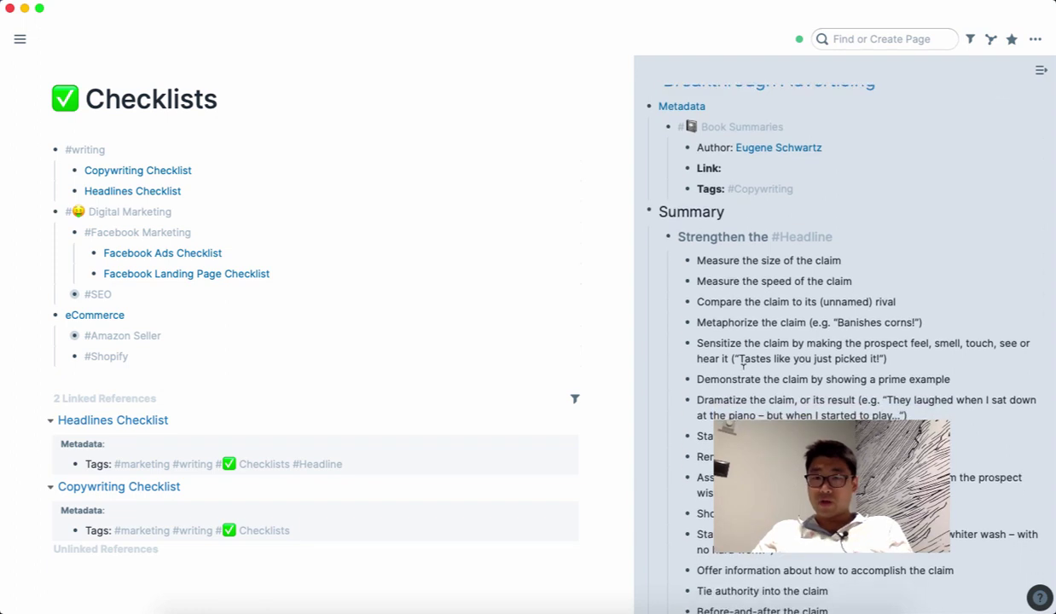
{"action": "scroll", "coordinate": [742, 341], "scroll_direction": "down", "scroll_amount": 1}
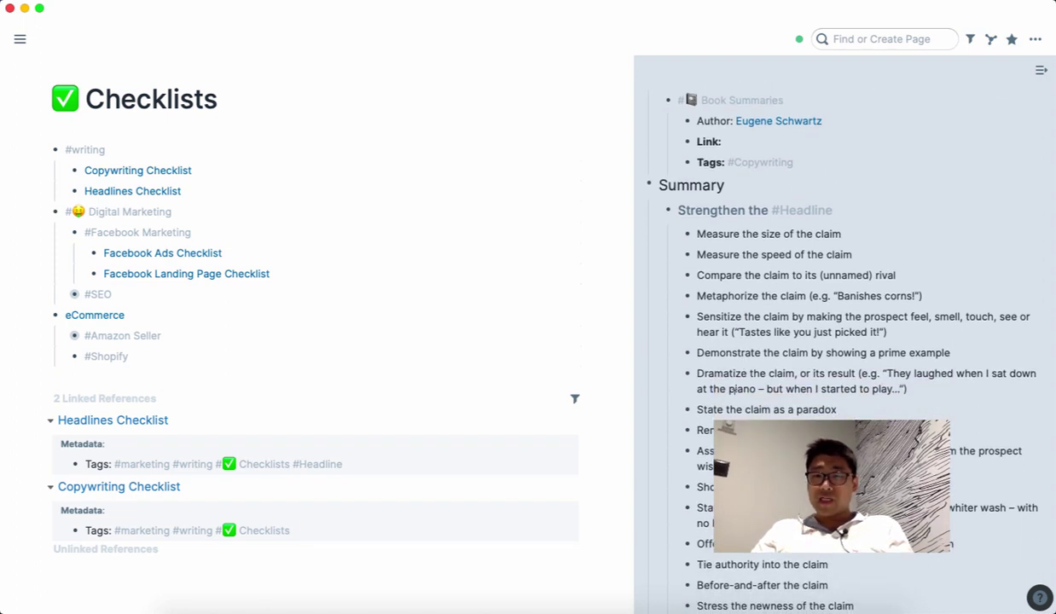
{"action": "scroll", "coordinate": [768, 342], "scroll_direction": "up", "scroll_amount": 2}
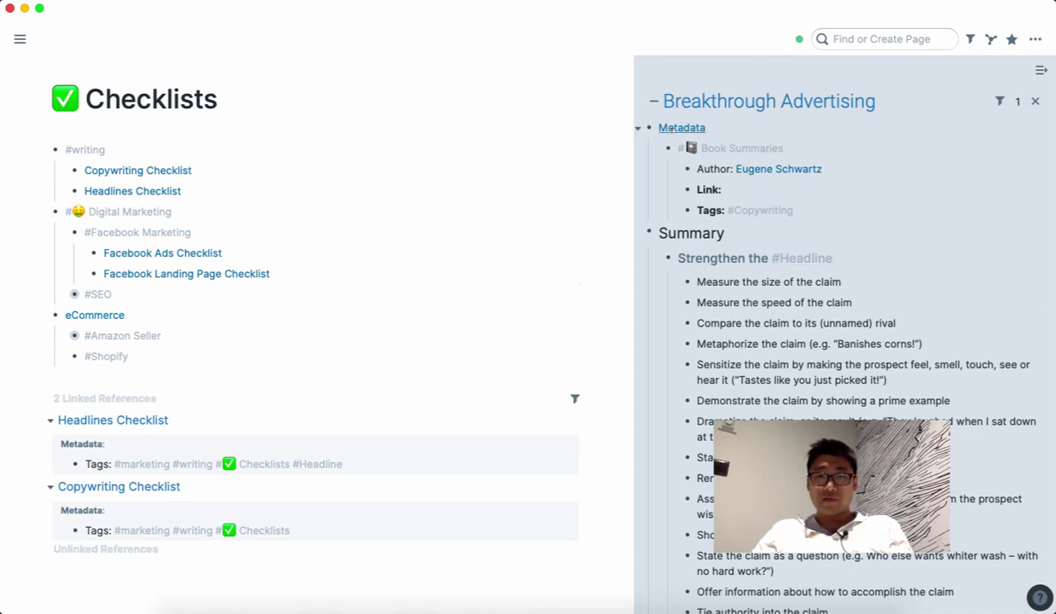
{"action": "left_click", "coordinate": [119, 192], "text": "shift"}
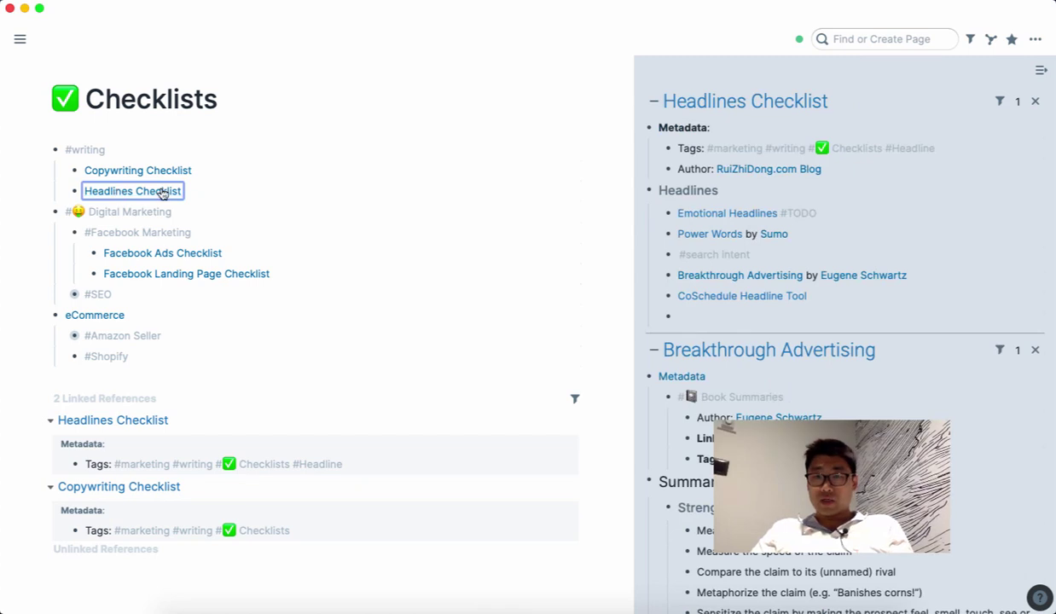
{"action": "left_click", "coordinate": [721, 254], "text": "shift"}
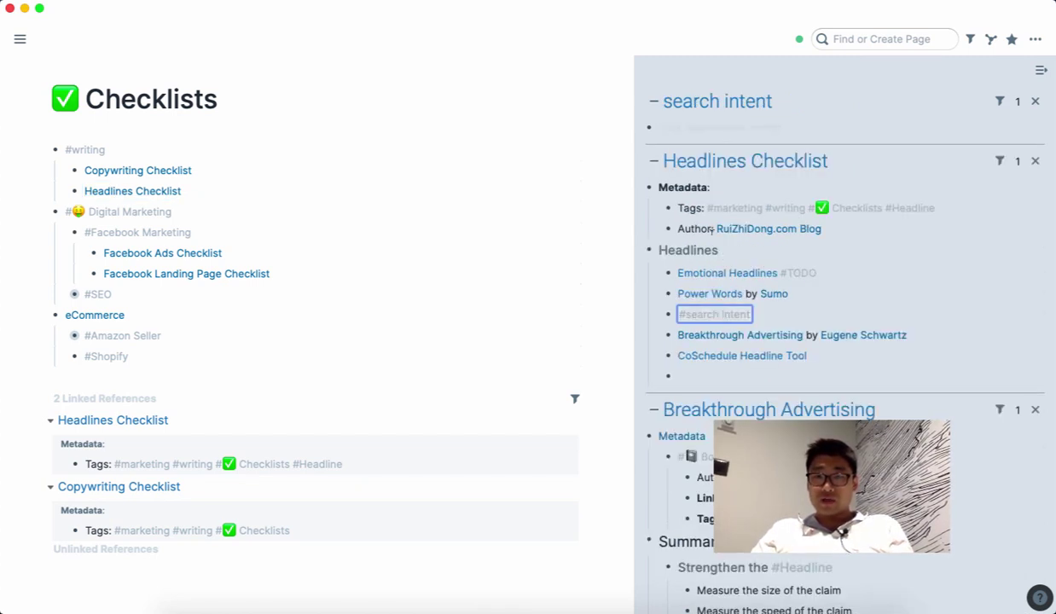
Zoom the main pane into the Keyword Research Tutorial's #search intent block.
{"action": "left_click", "coordinate": [715, 315]}
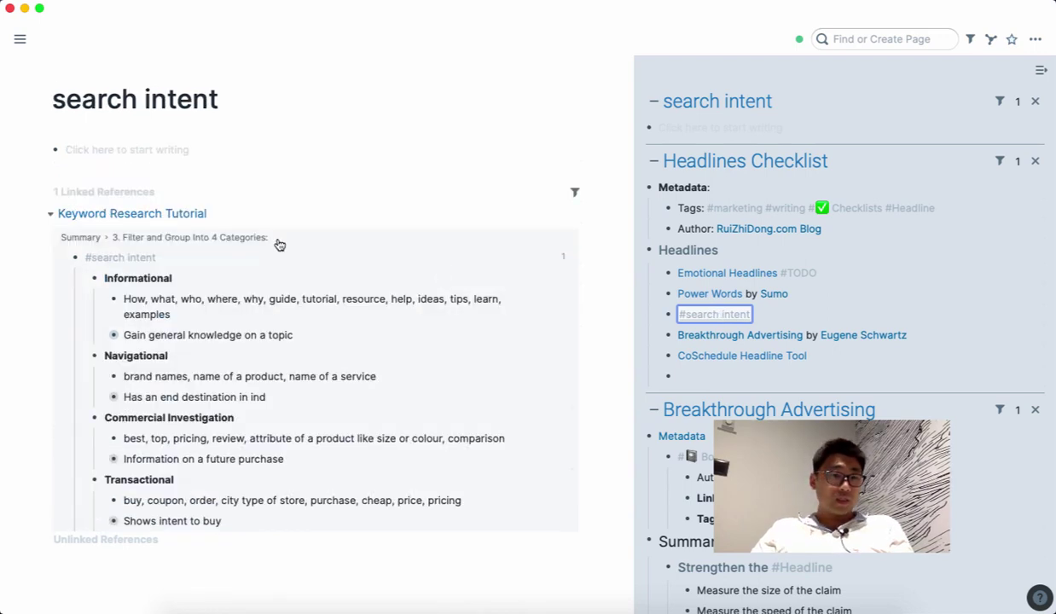
{"action": "left_click", "coordinate": [78, 257]}
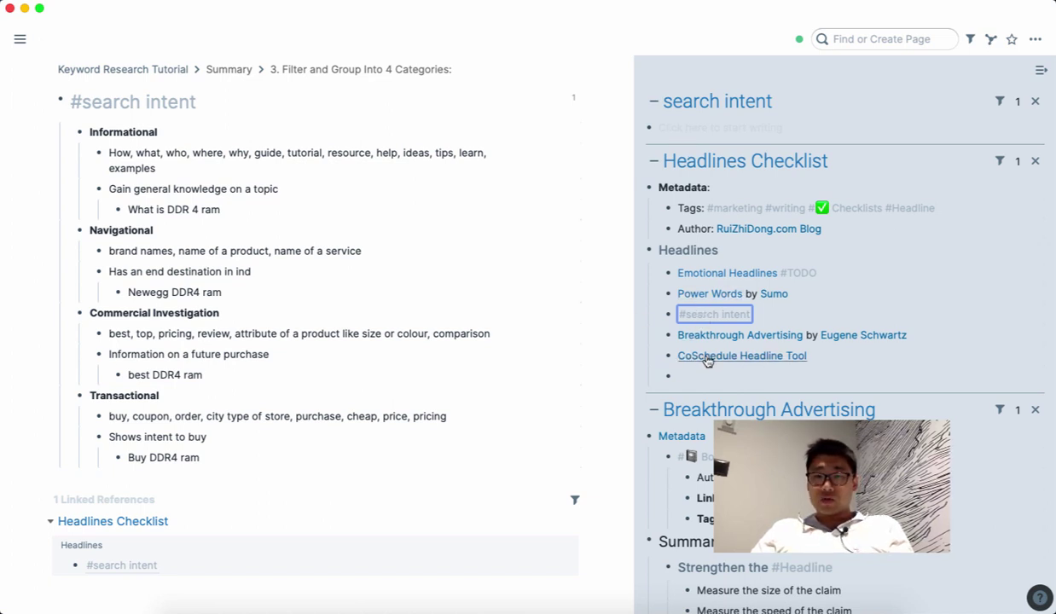
Open the CoSchedule Headline Tool link, enlarge the analyzer window, then close it.
{"action": "left_click", "coordinate": [708, 362]}
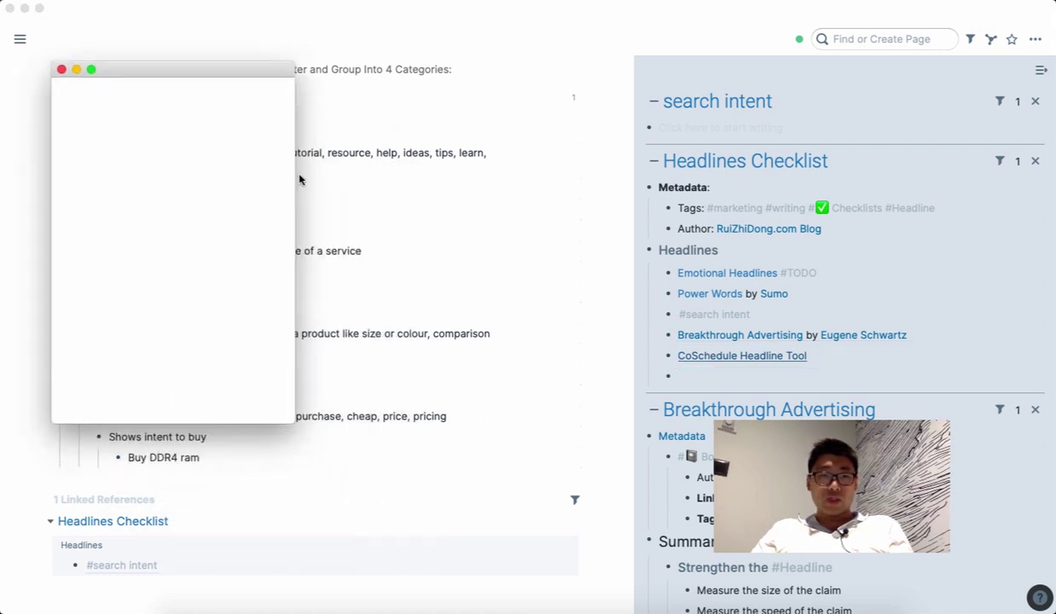
{"action": "mouse_move", "coordinate": [271, 471]}
{"action": "left_mouse_down"}
{"action": "mouse_move", "coordinate": [502, 483]}
{"action": "mouse_move", "coordinate": [884, 543]}
{"action": "left_mouse_up"}
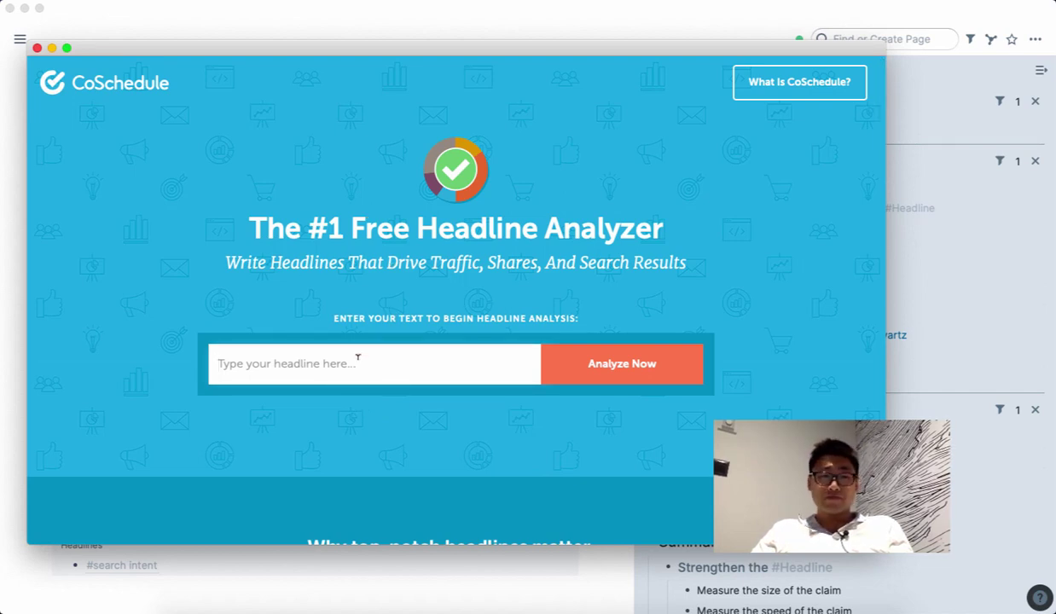
{"action": "left_click", "coordinate": [37, 48]}
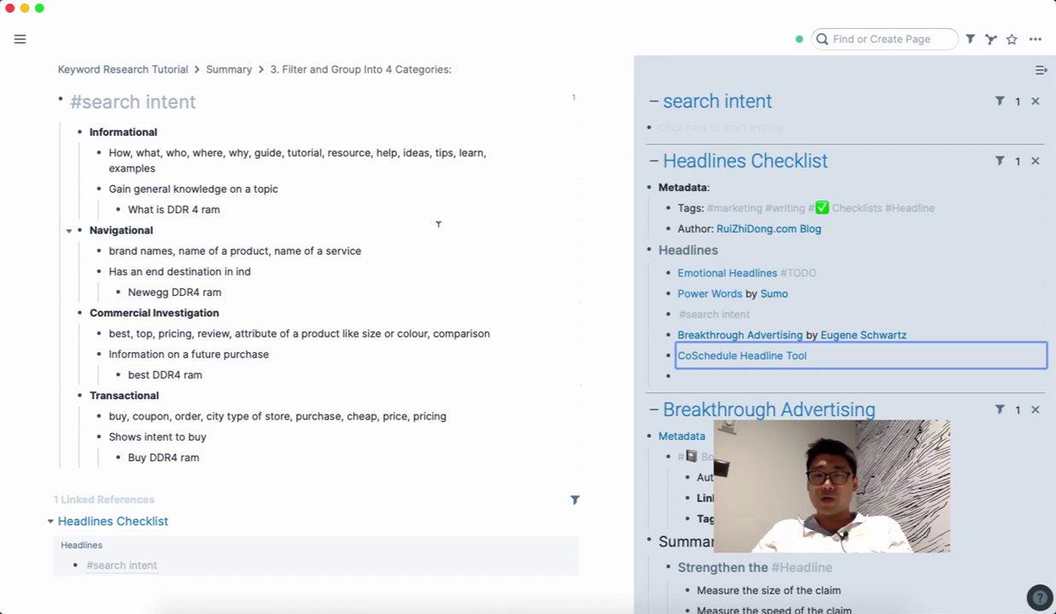
Navigate the main pane via search intent and Headlines Checklist back to Checklists.
{"action": "left_click", "coordinate": [153, 107]}
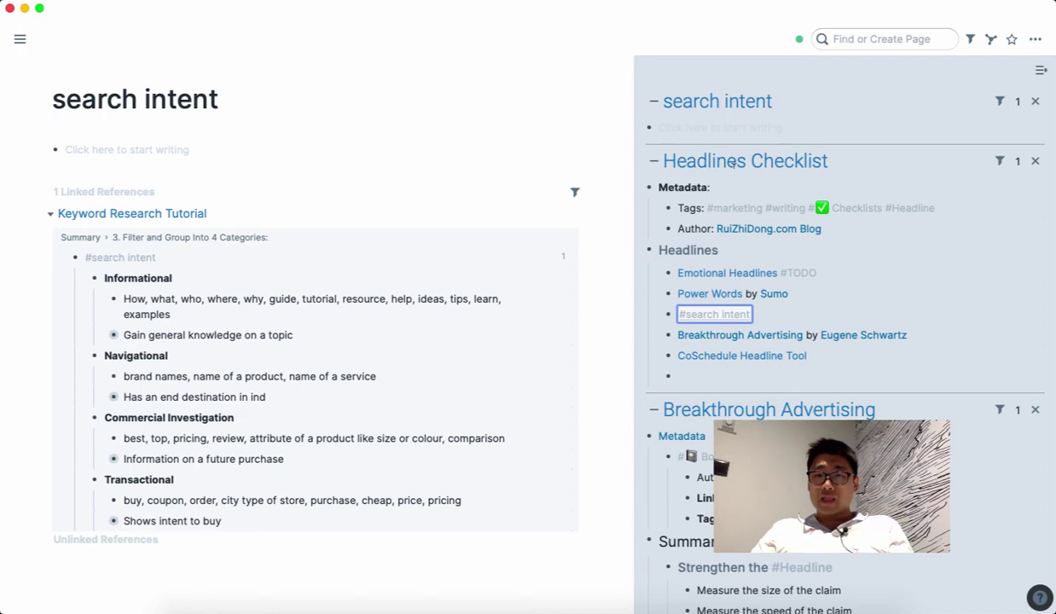
{"action": "key", "text": "Down"}
{"action": "left_click", "coordinate": [734, 166]}
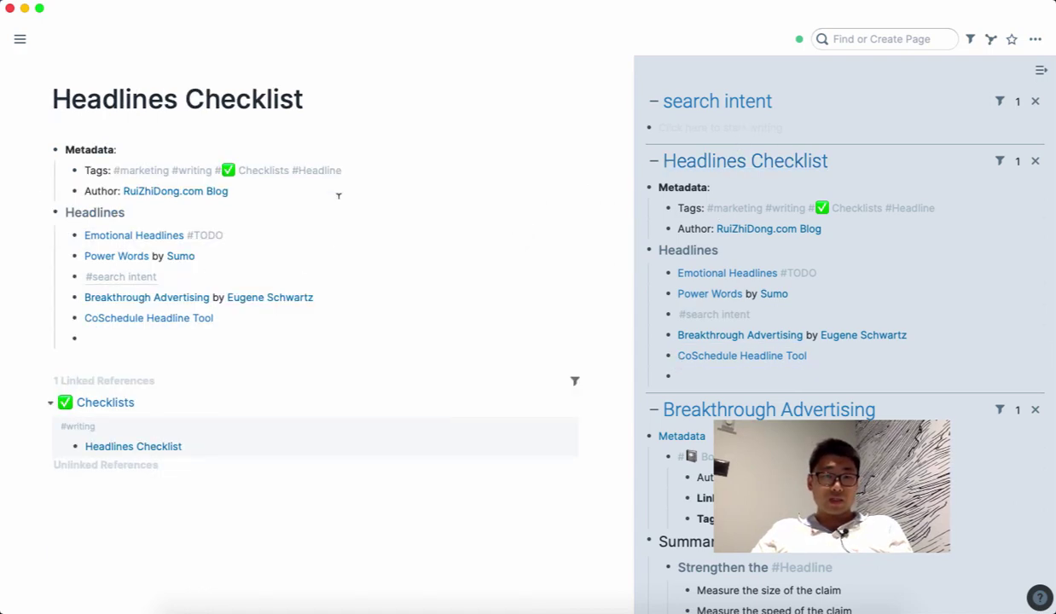
{"action": "key", "text": "super+bracketleft"}
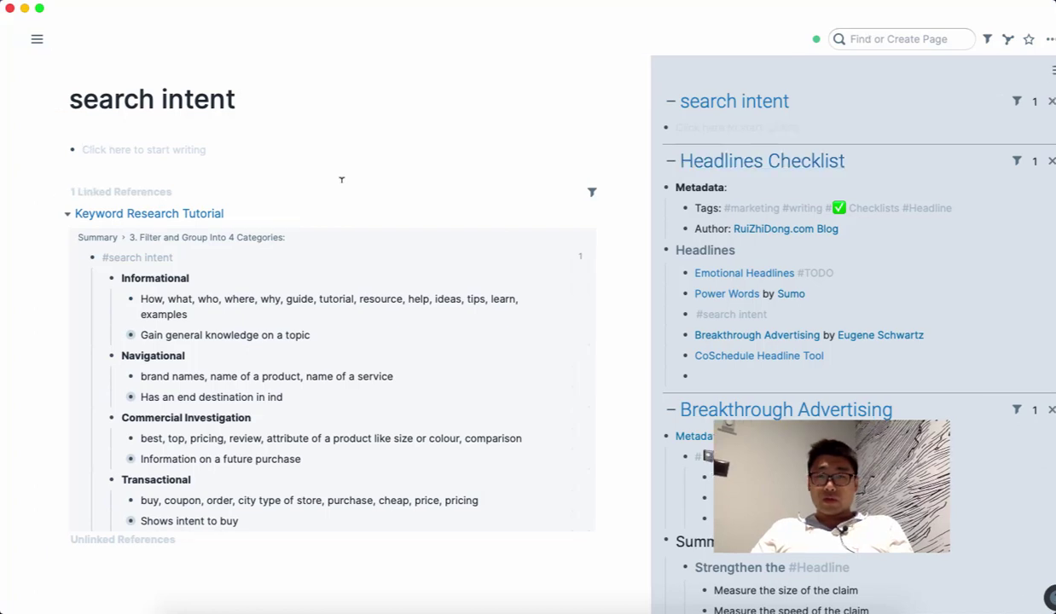
{"action": "key", "text": "super+bracketleft"}
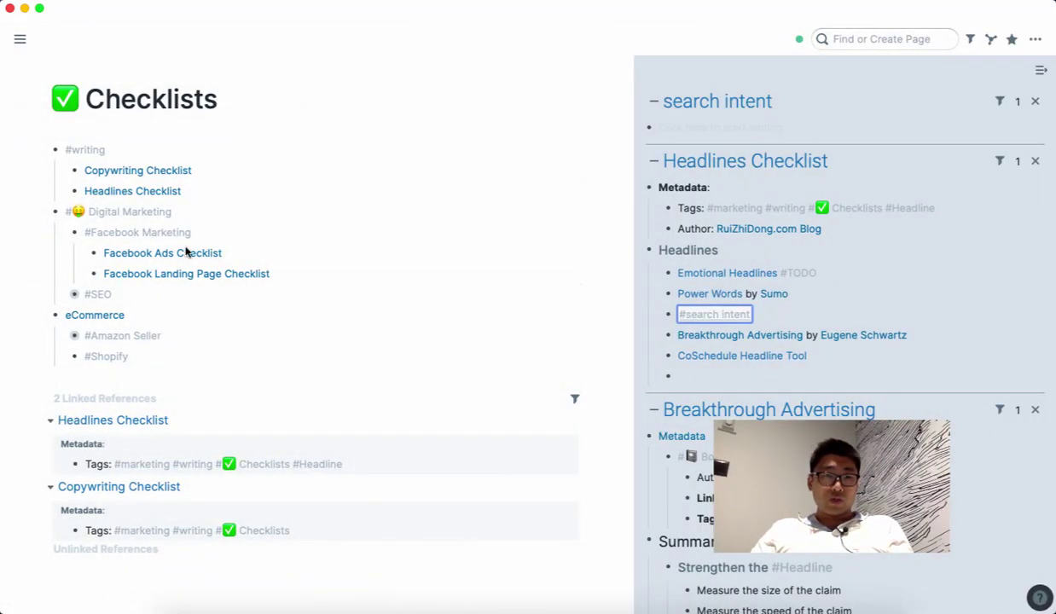